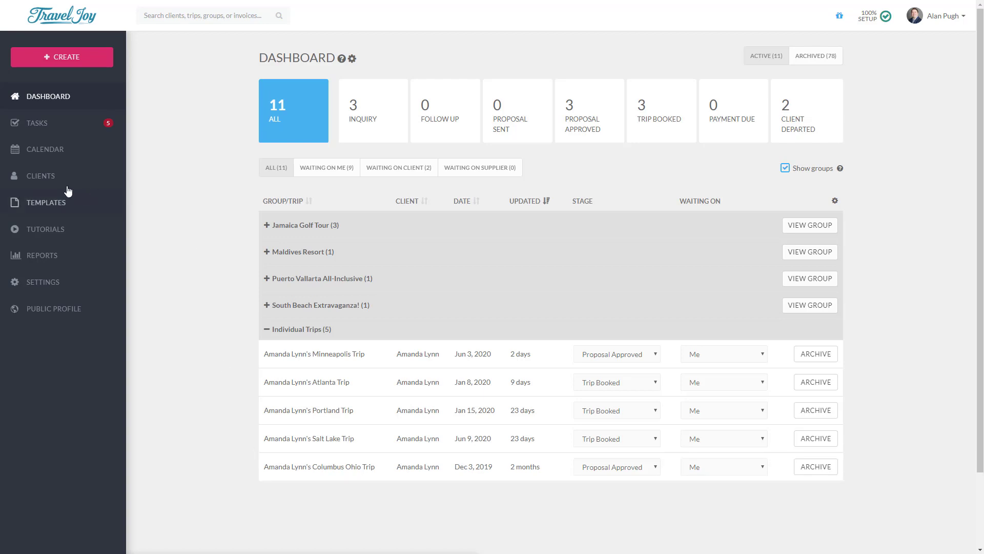
Step: Download the traveljoy_client_import_fields.csv template via Clients > Add Client > Client import
{"action": "left_click", "coordinate": [45, 180]}
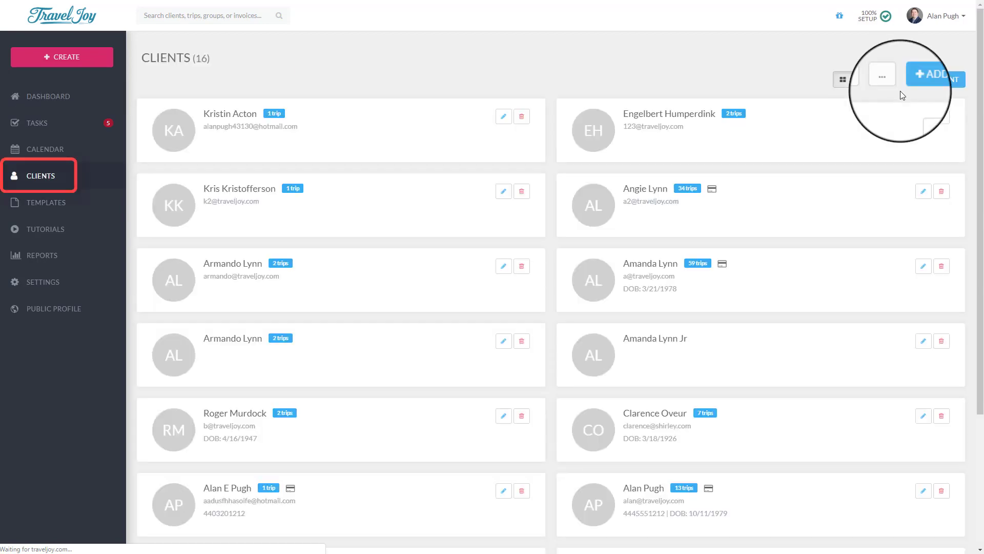
{"action": "left_click", "coordinate": [918, 81]}
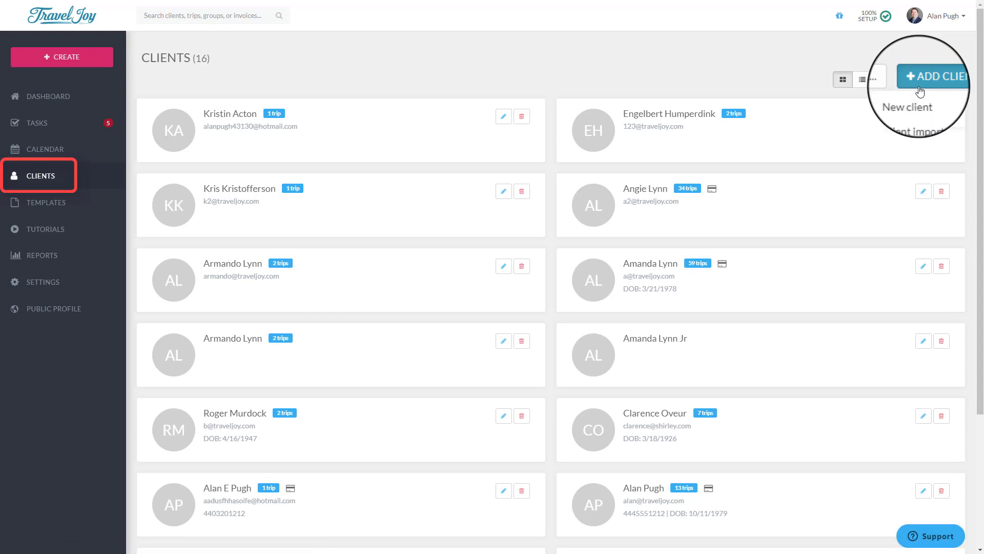
{"action": "left_click", "coordinate": [918, 117]}
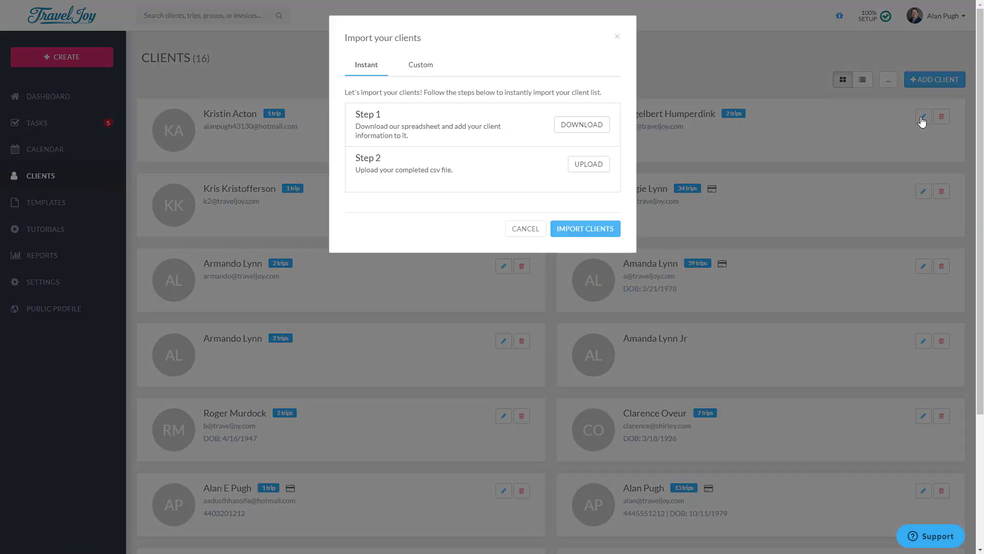
{"action": "left_click", "coordinate": [583, 131]}
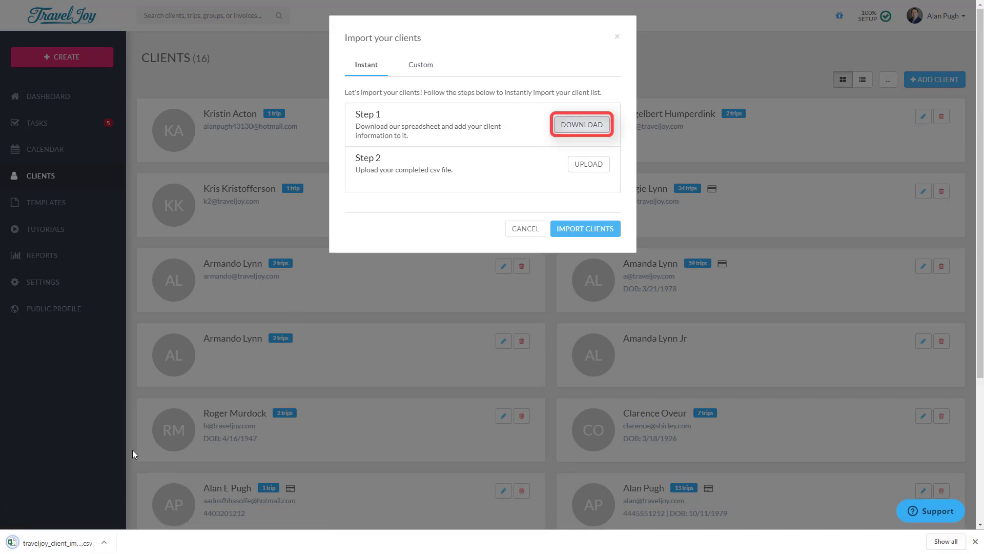
Step: Open the downloaded template in Excel, autofit all columns to their headers, then close Excel
{"action": "left_click", "coordinate": [60, 546]}
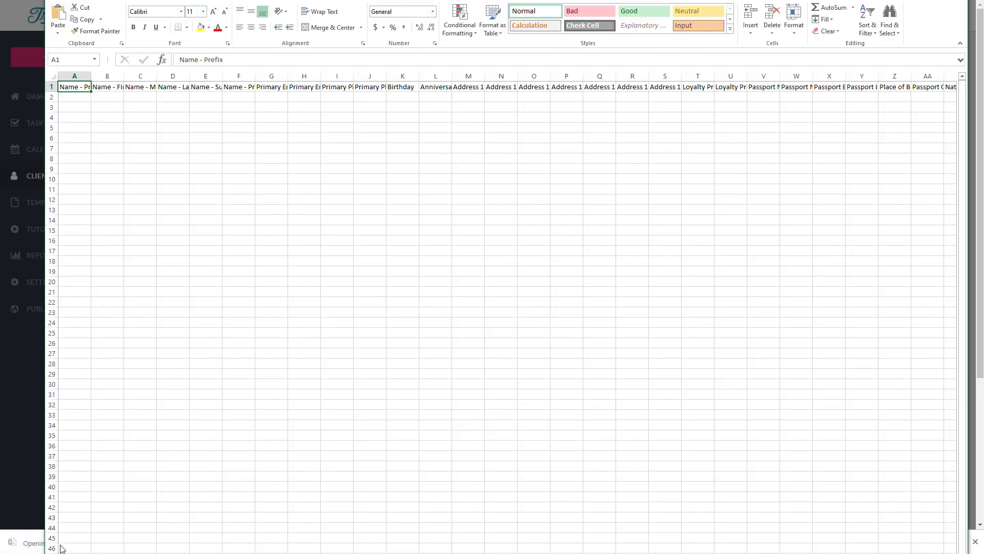
{"action": "left_click", "coordinate": [53, 77]}
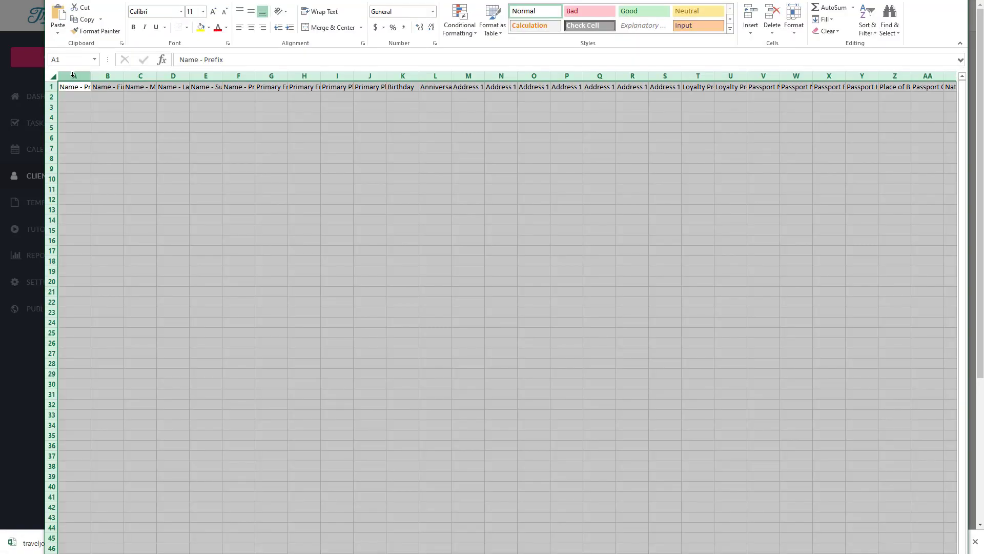
{"action": "double_click", "coordinate": [91, 77]}
{"action": "left_click", "coordinate": [140, 87]}
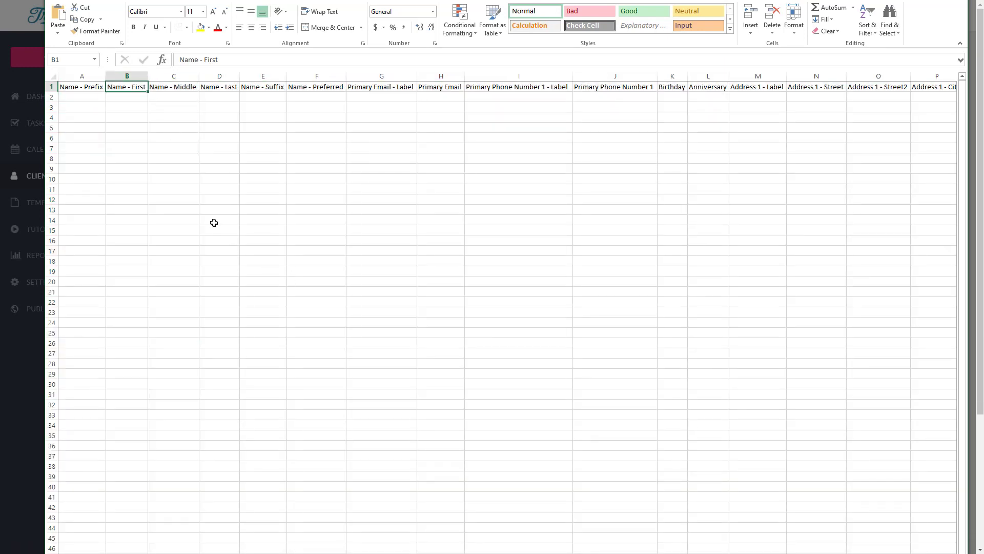
{"action": "left_click", "coordinate": [132, 98]}
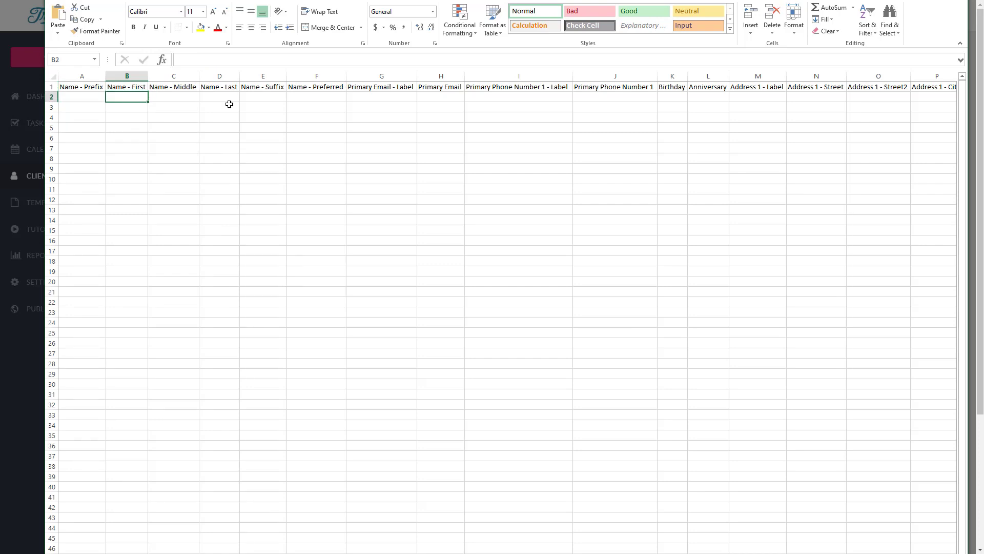
{"action": "key", "text": "alt+F4"}
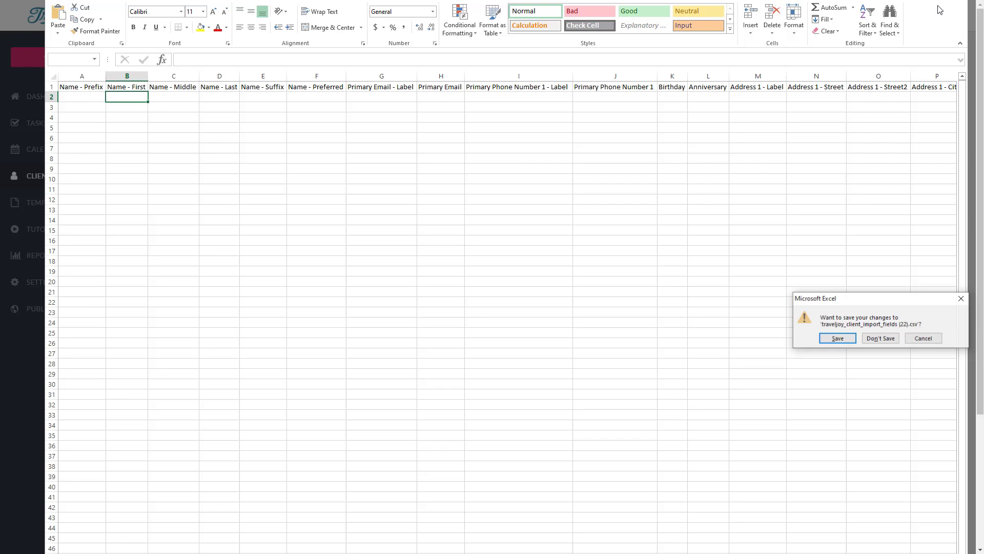
Step: Discard the Excel changes, view the Custom import tab, and cancel the import dialog
{"action": "left_click", "coordinate": [879, 338]}
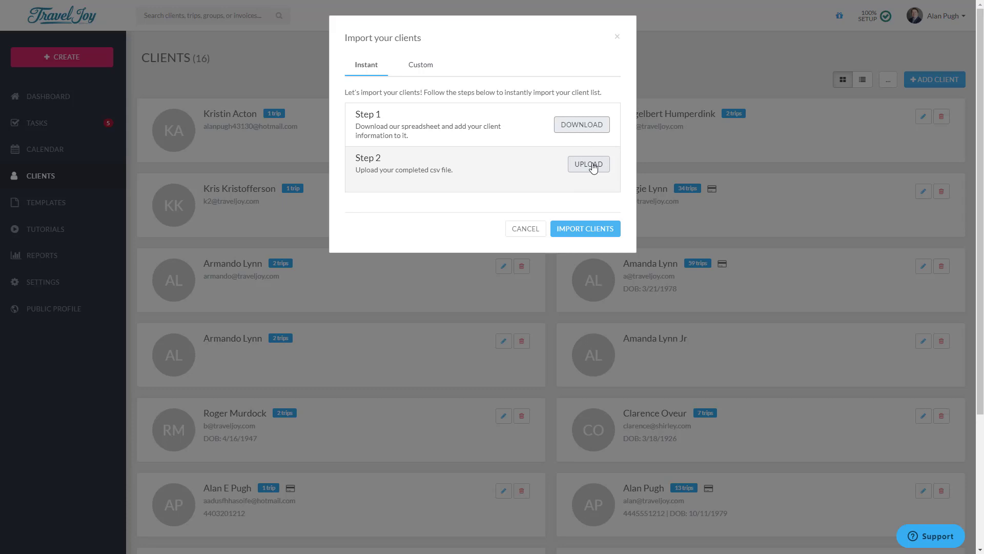
{"action": "left_click", "coordinate": [420, 72]}
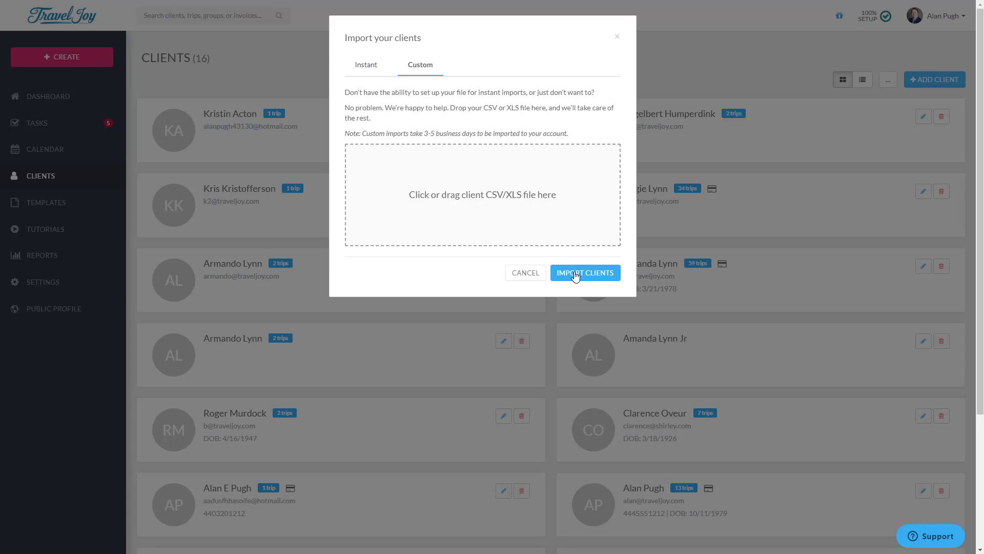
{"action": "left_click", "coordinate": [534, 275]}
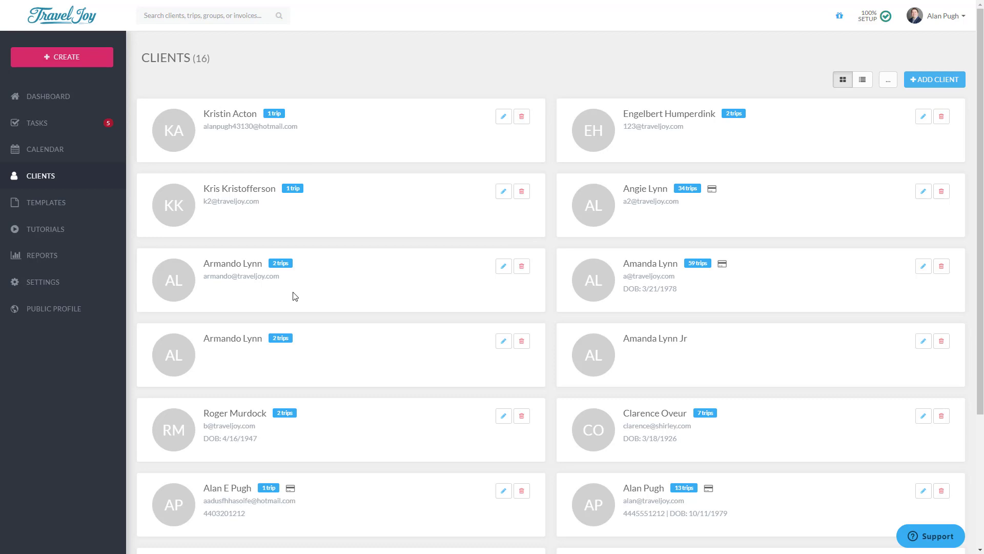
Step: Open Settings > Account to view the profile name, e-mail and photo
{"action": "left_click", "coordinate": [41, 289]}
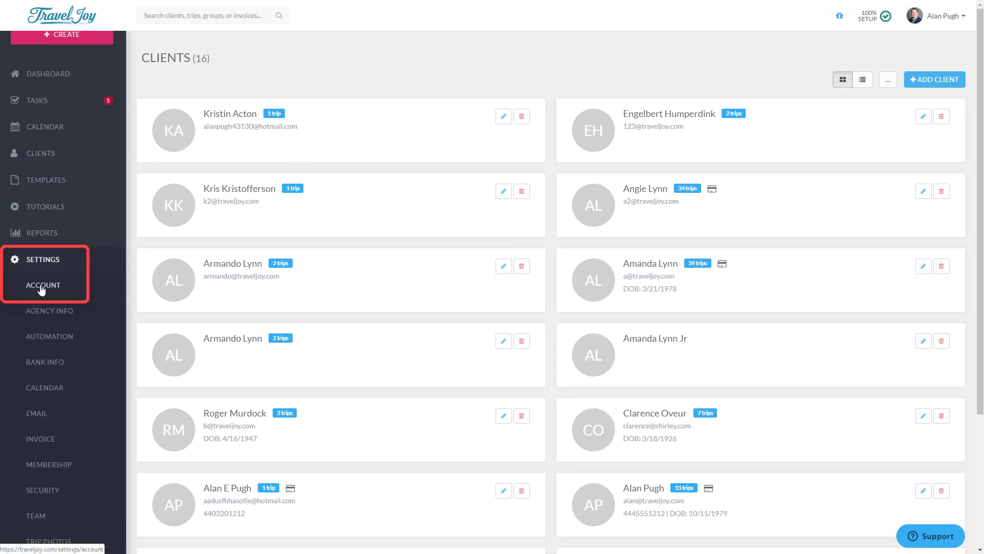
{"action": "left_click", "coordinate": [42, 288]}
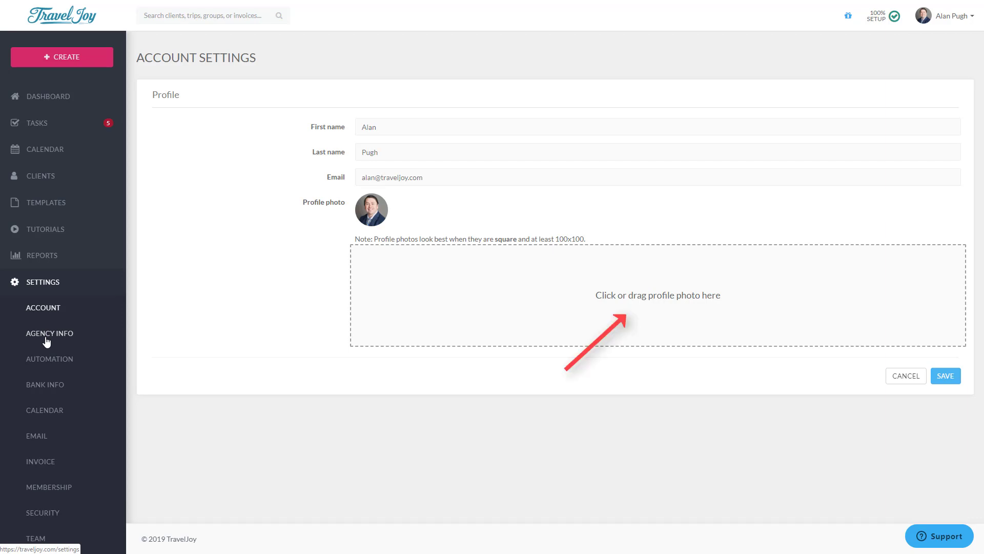
Step: Open the Agency Info settings page under Settings
{"action": "left_click", "coordinate": [46, 338]}
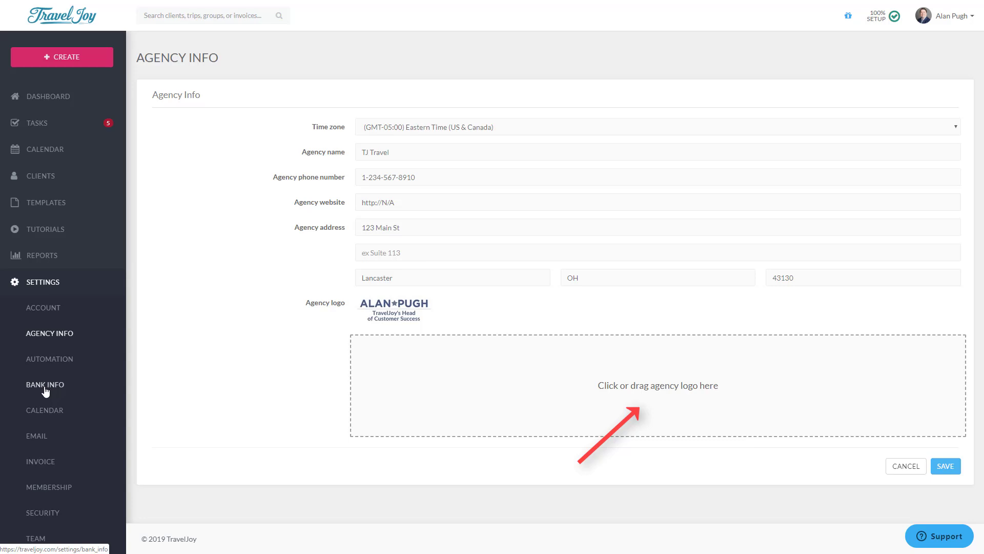
Step: Review the Bank Info settings, then move on to the Invoice settings page
{"action": "left_click", "coordinate": [45, 388]}
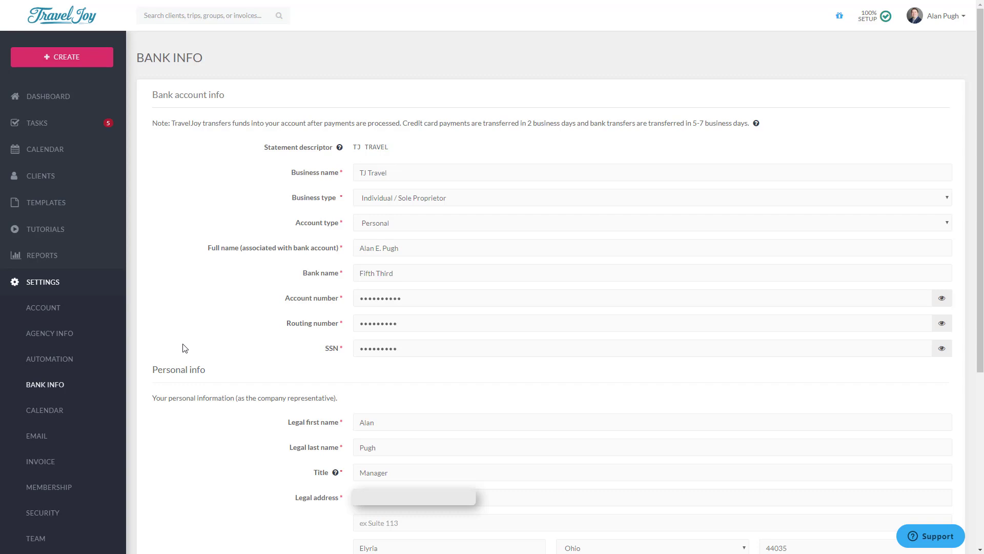
{"action": "left_click", "coordinate": [40, 463]}
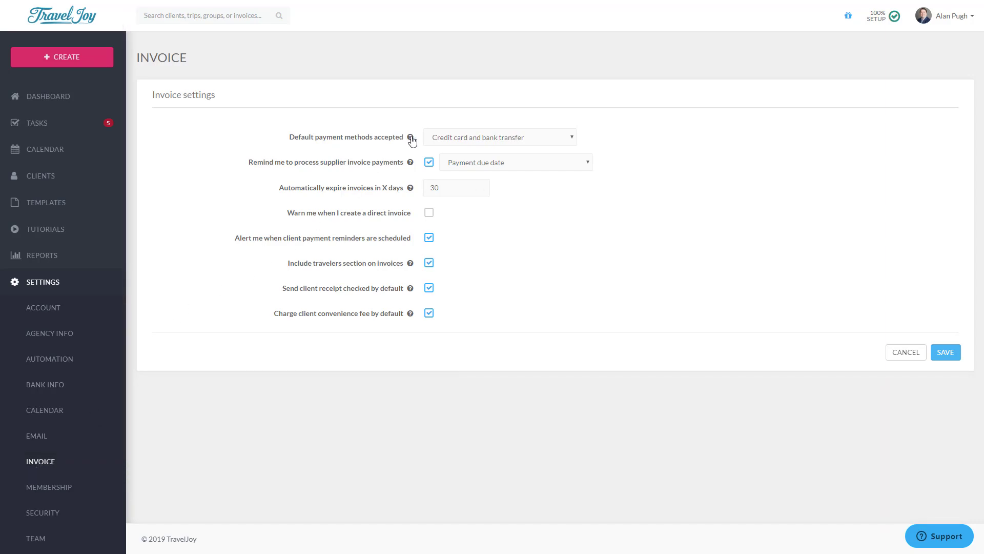
{"action": "left_click", "coordinate": [449, 142]}
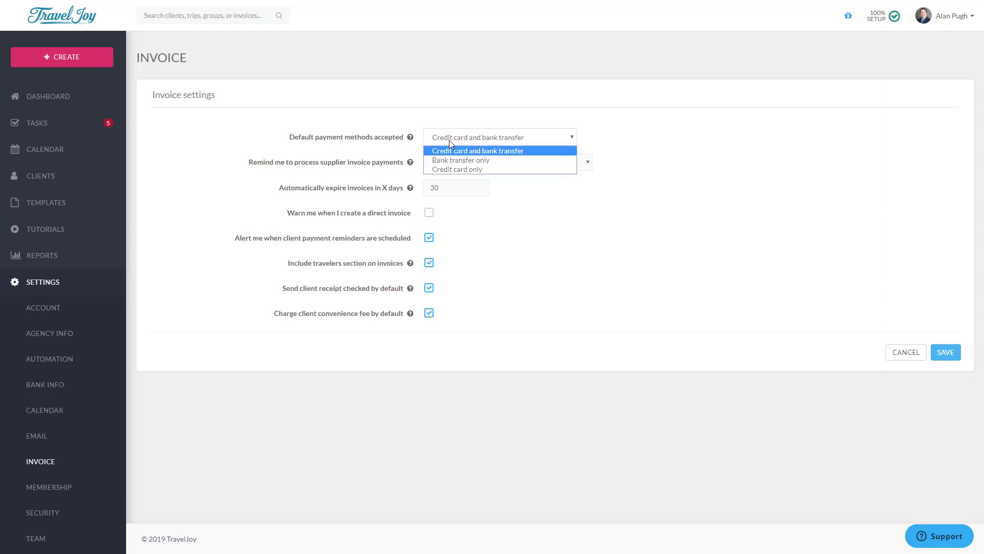
{"action": "left_click", "coordinate": [409, 138]}
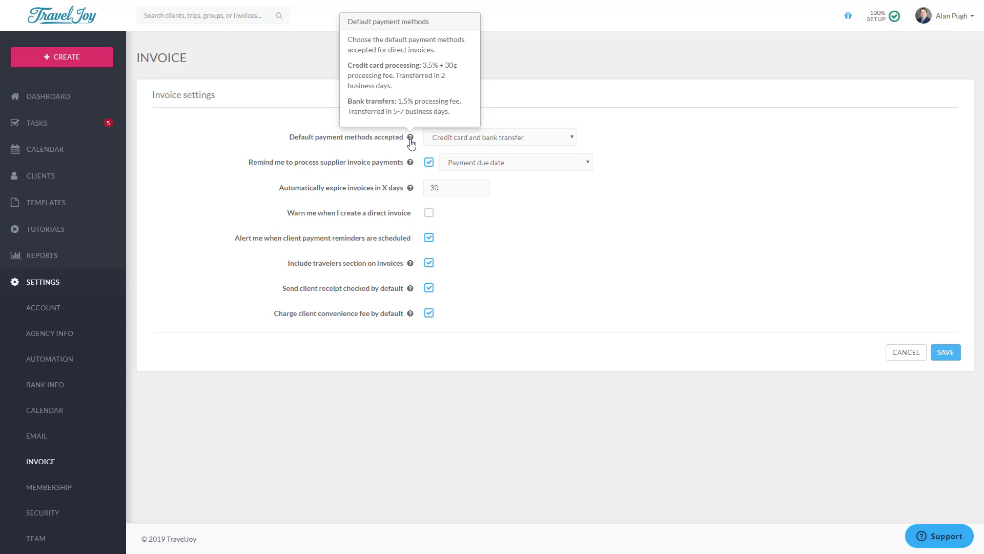
{"action": "left_click", "coordinate": [411, 162]}
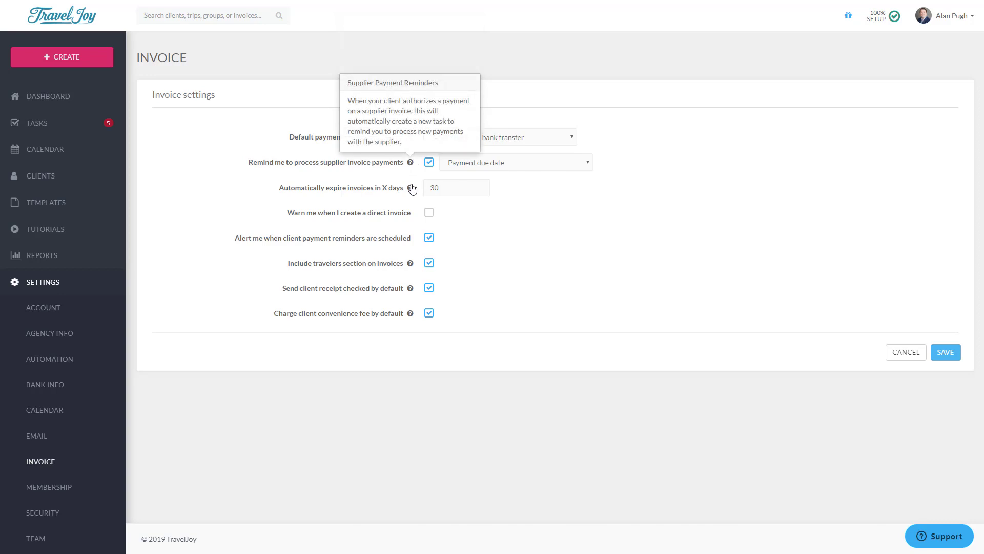
{"action": "left_click", "coordinate": [410, 188]}
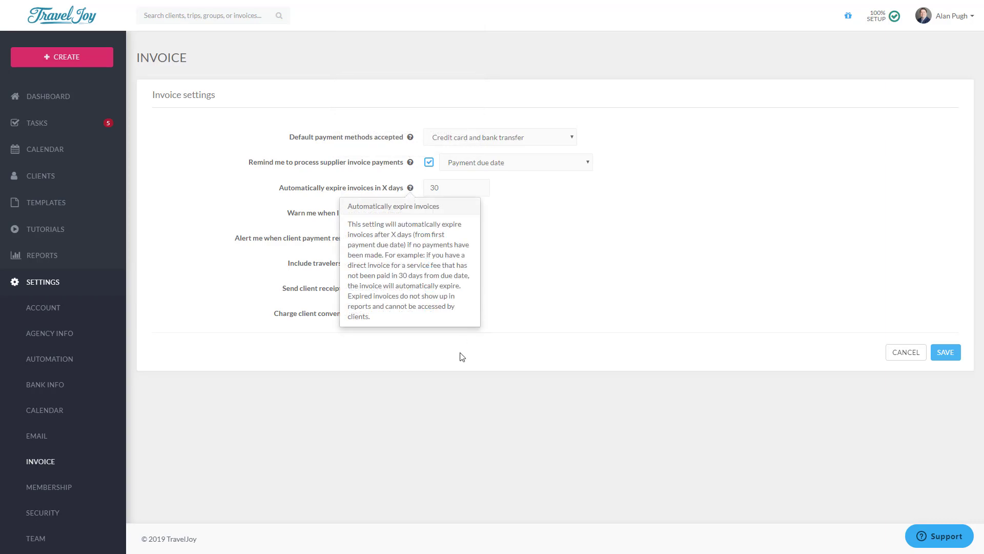
{"action": "left_click", "coordinate": [439, 363]}
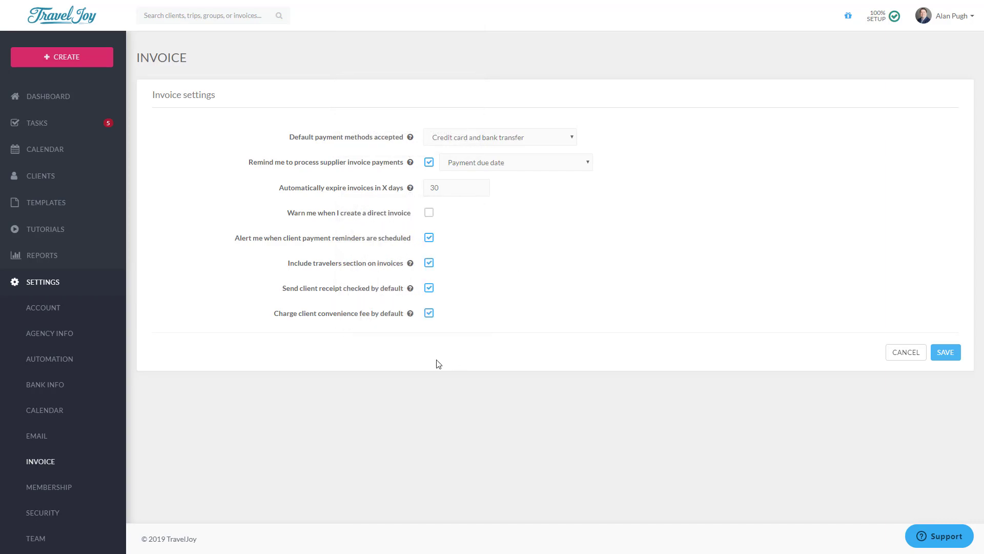
{"action": "left_click", "coordinate": [411, 313]}
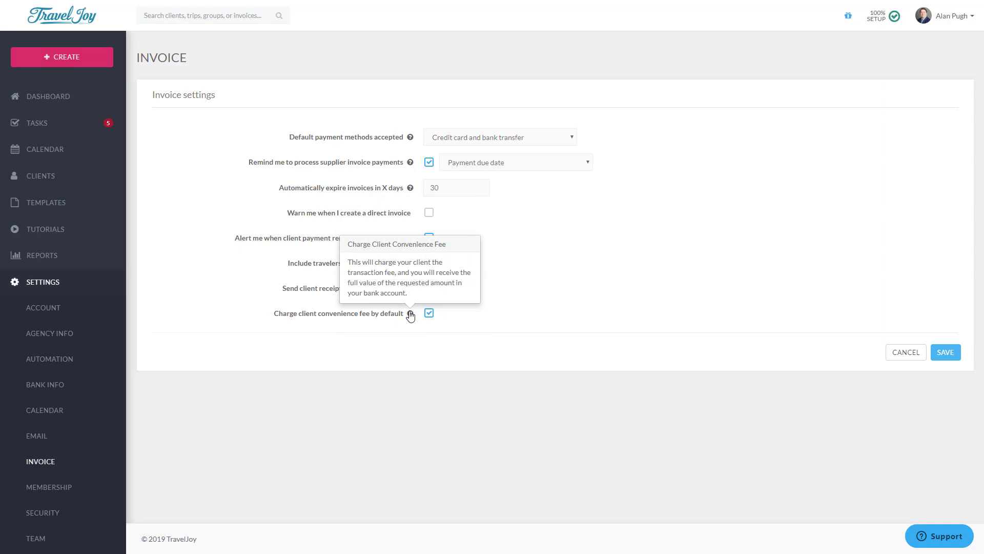
{"action": "left_click", "coordinate": [206, 448]}
{"action": "left_click", "coordinate": [29, 491]}
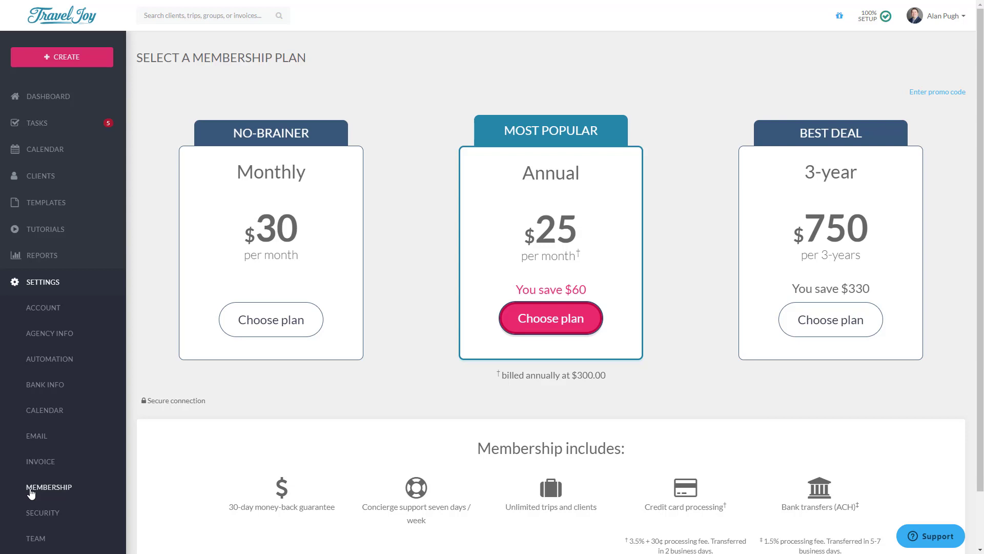
Step: Open Security settings and scroll down to confirm 2-step verification is enabled
{"action": "left_click", "coordinate": [44, 515]}
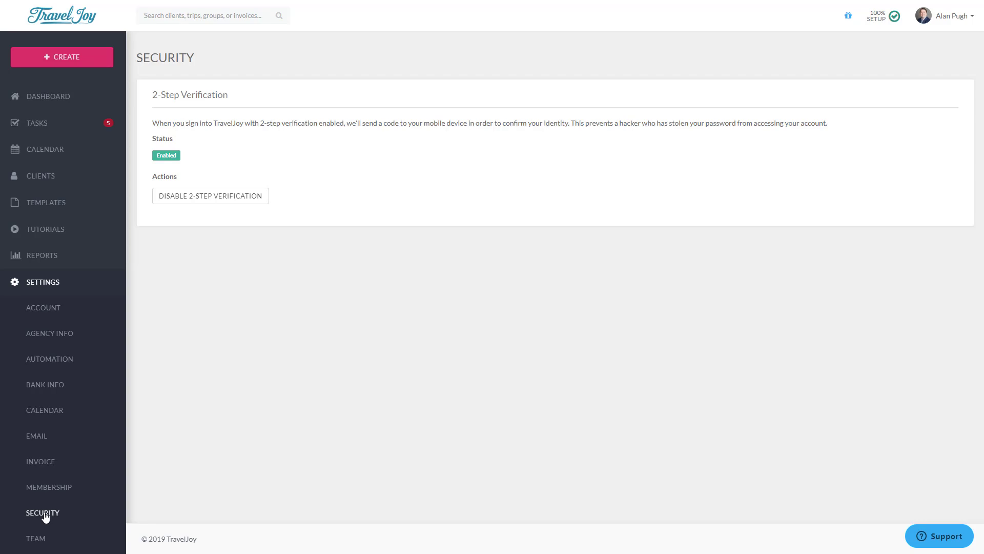
{"action": "scroll", "coordinate": [44, 515], "scroll_direction": "down", "scroll_amount": 1}
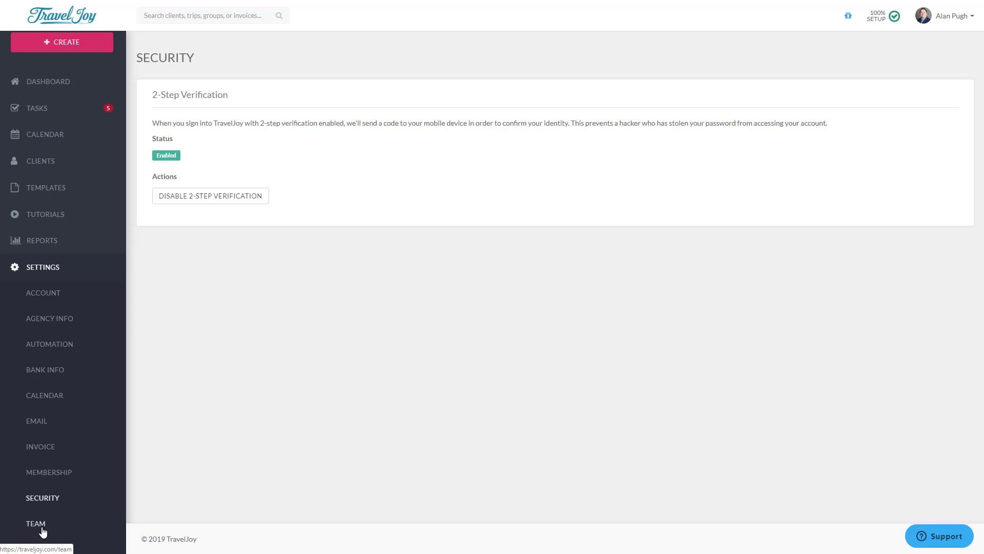
Step: On the Team page, start a new member with a name and e-mail, then cancel and discard
{"action": "left_click", "coordinate": [43, 531]}
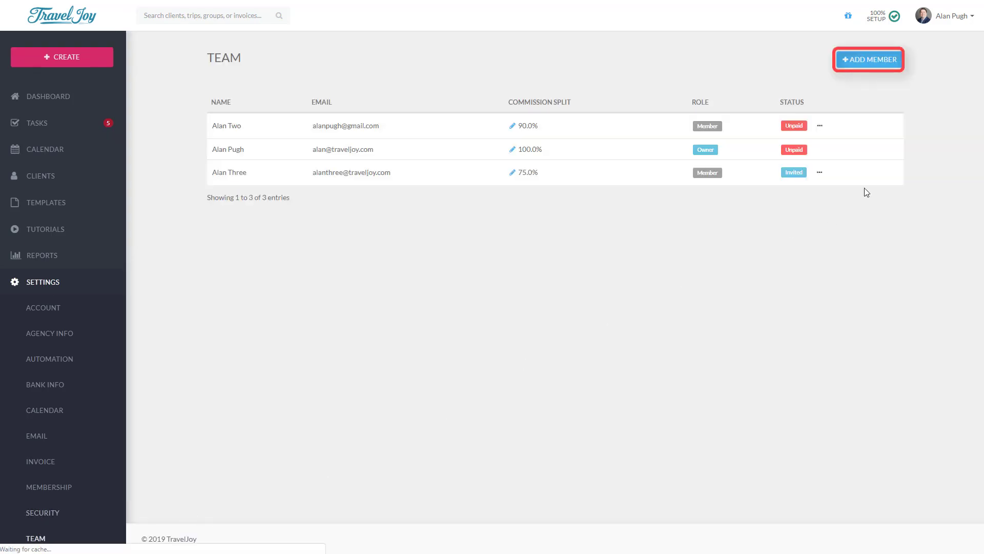
{"action": "left_click", "coordinate": [872, 62]}
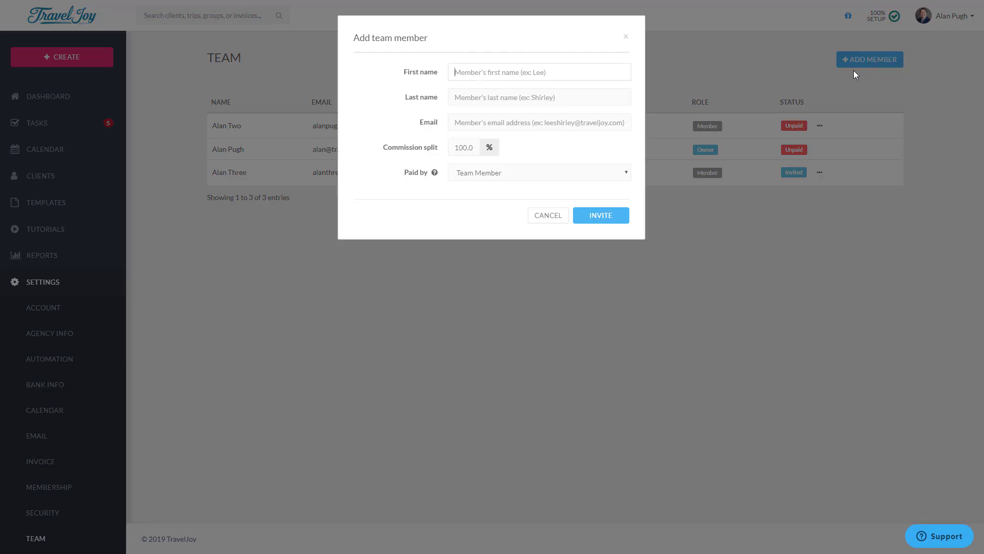
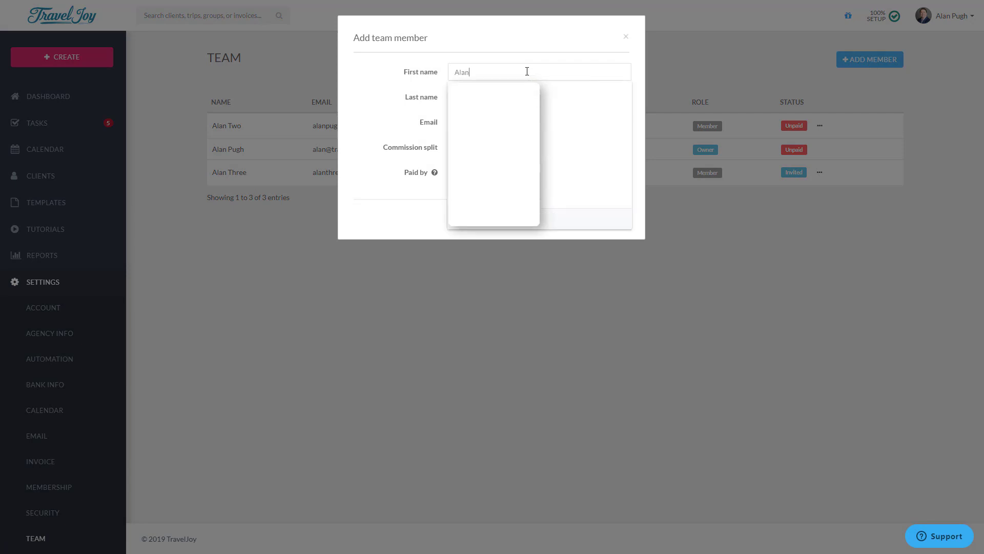
{"action": "key", "text": "Tab"}
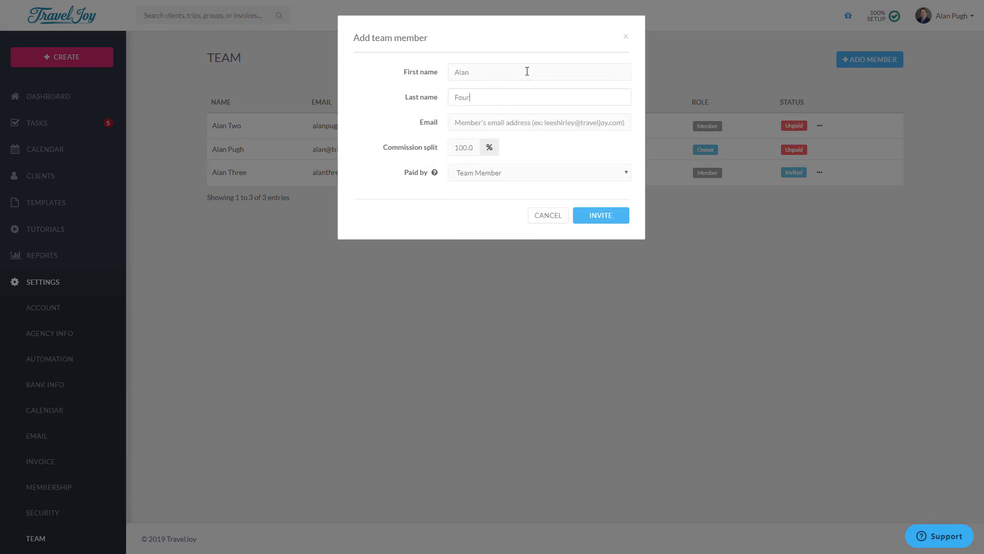
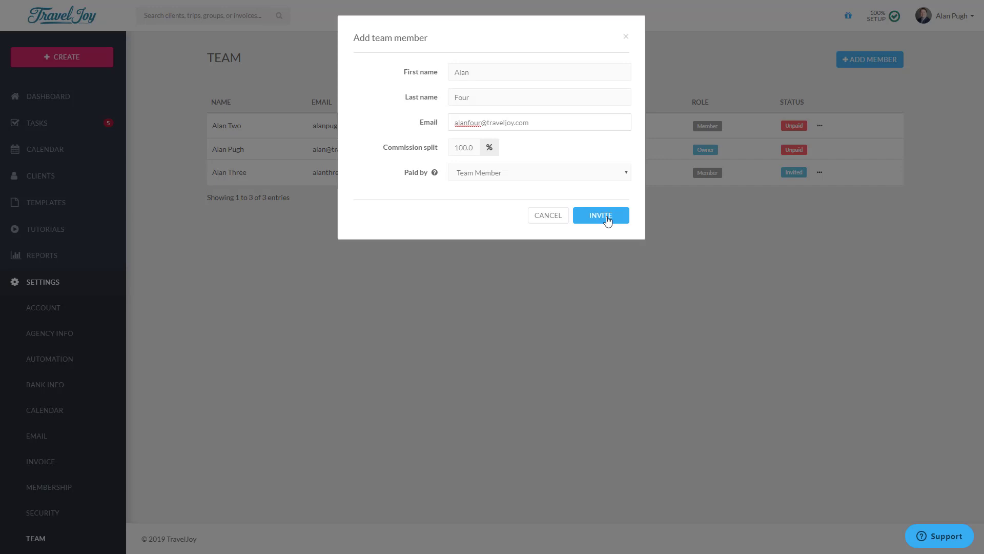
{"action": "left_click", "coordinate": [545, 215]}
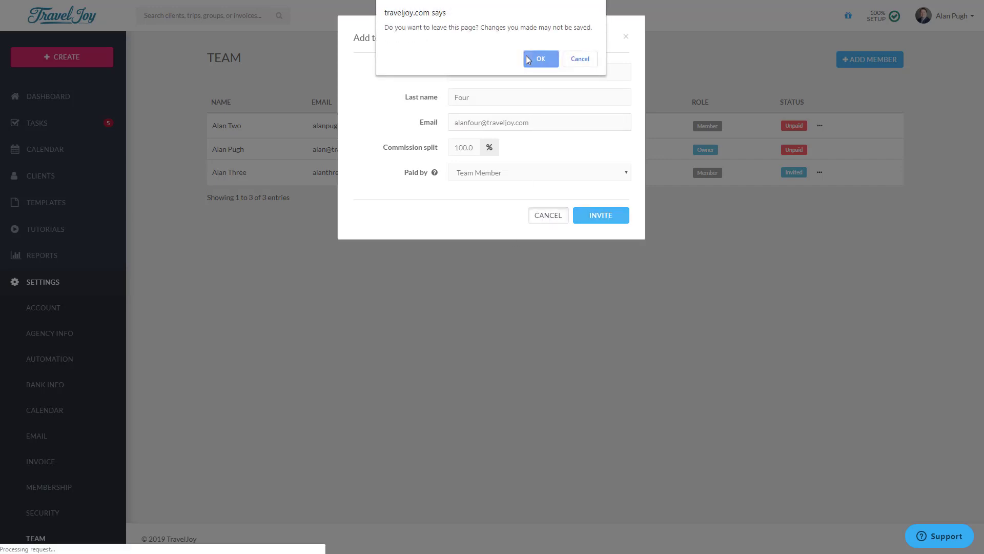
{"action": "left_click", "coordinate": [527, 56]}
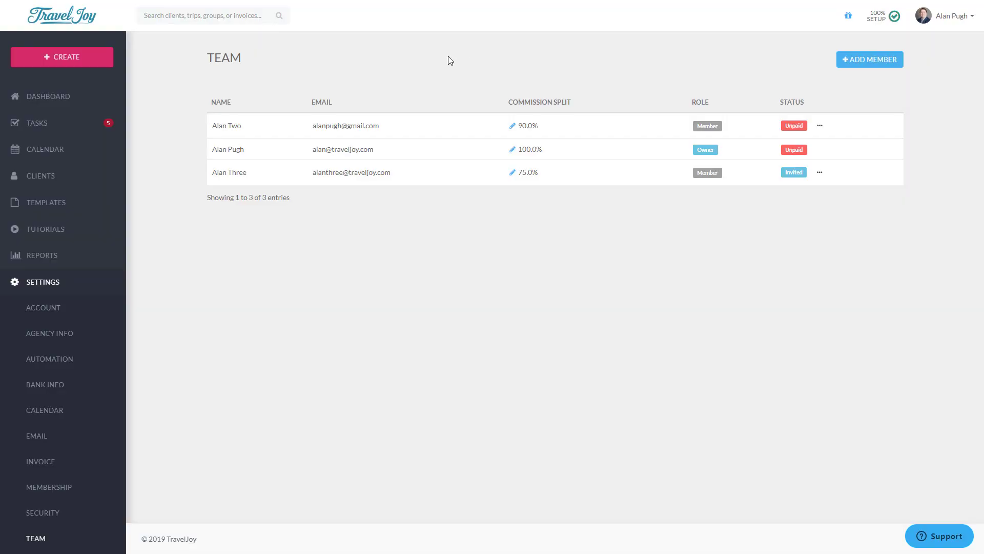
Step: Open Templates > Signatures and save the Signature (default) template
{"action": "left_click", "coordinate": [44, 208]}
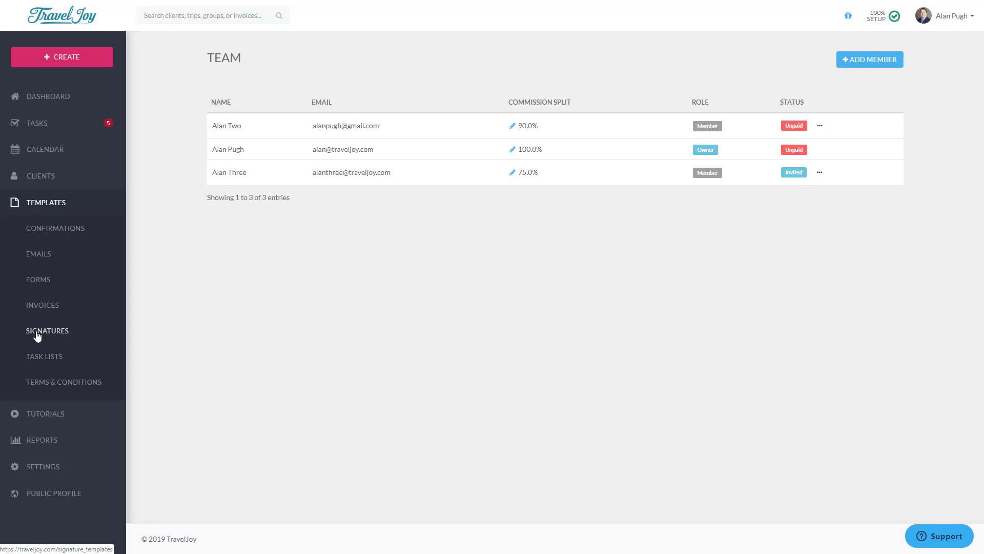
{"action": "left_click", "coordinate": [37, 336]}
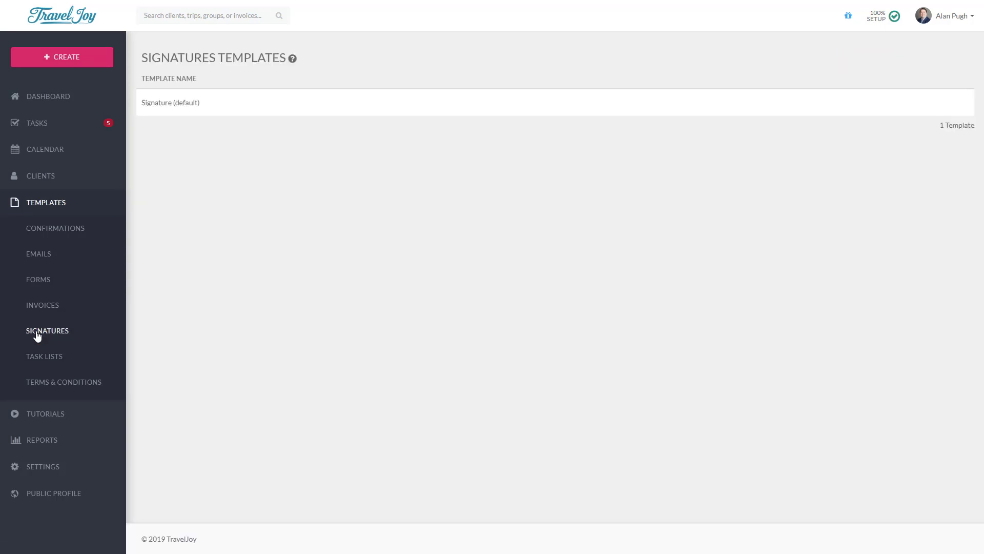
{"action": "left_click", "coordinate": [167, 102]}
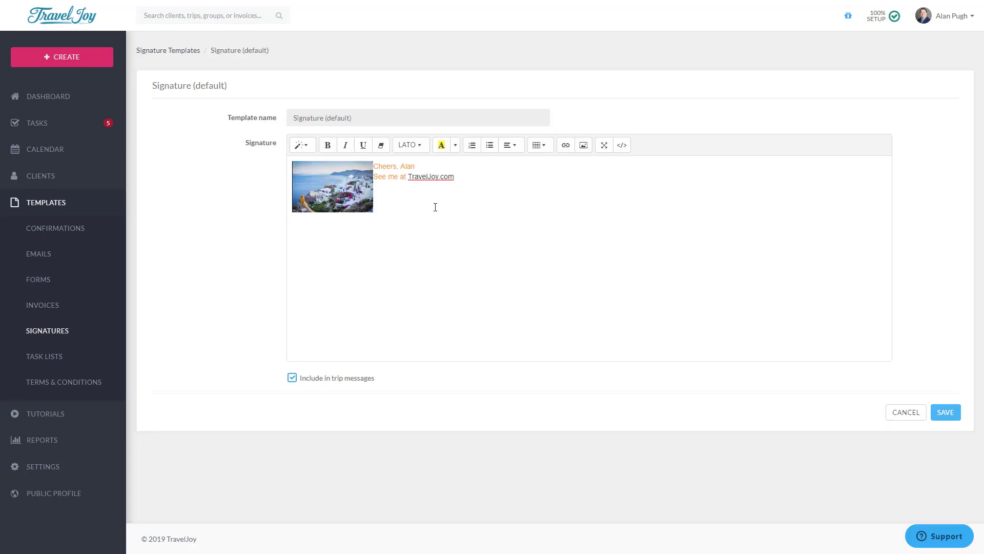
{"action": "left_click", "coordinate": [951, 416]}
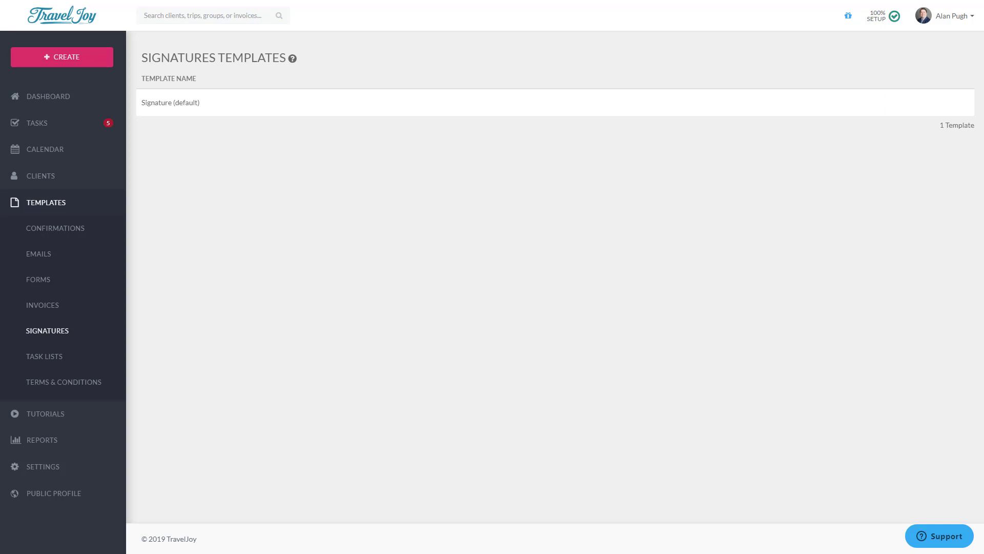
Step: From the Dashboard, search 'test' and select the TEST Trip result
{"action": "left_click", "coordinate": [43, 106]}
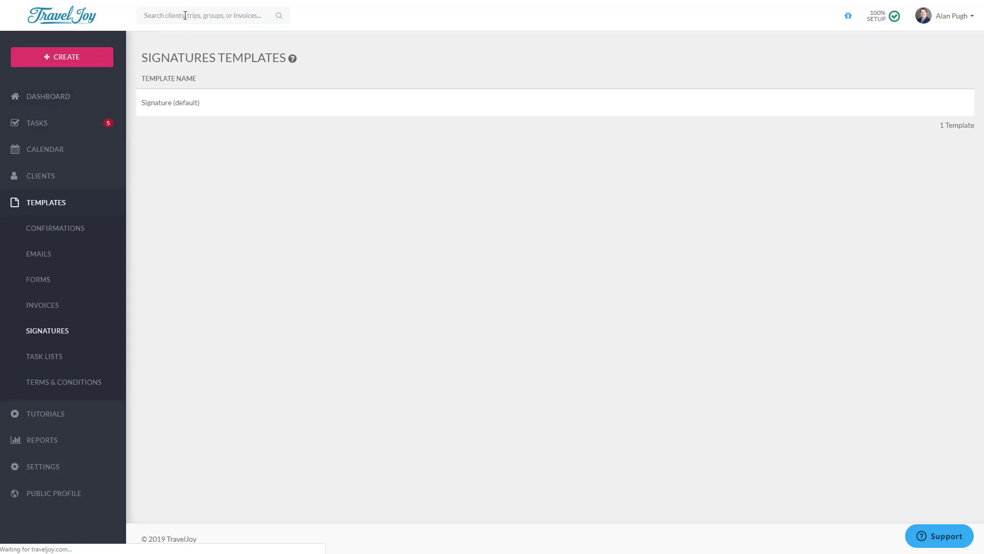
{"action": "type", "text": "test"}
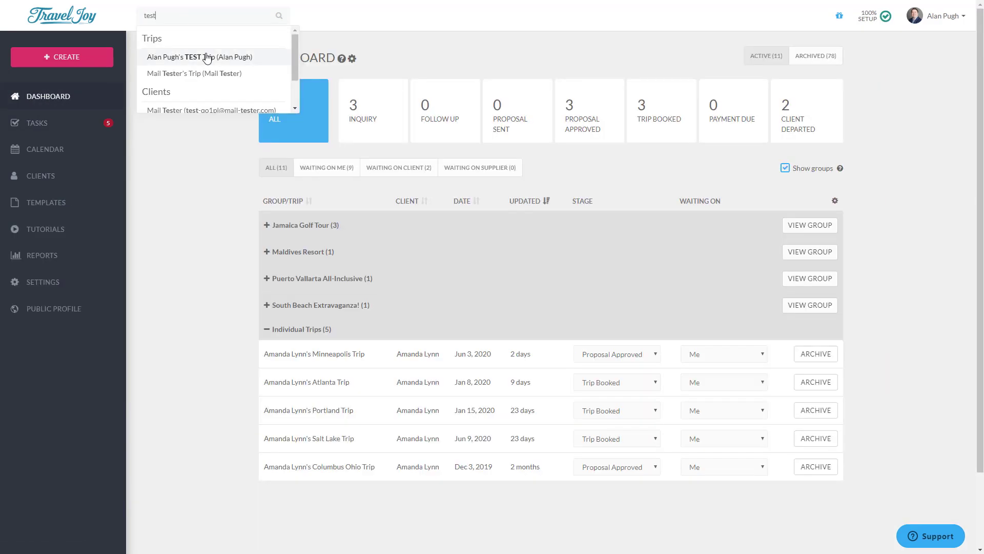
{"action": "left_click", "coordinate": [205, 54]}
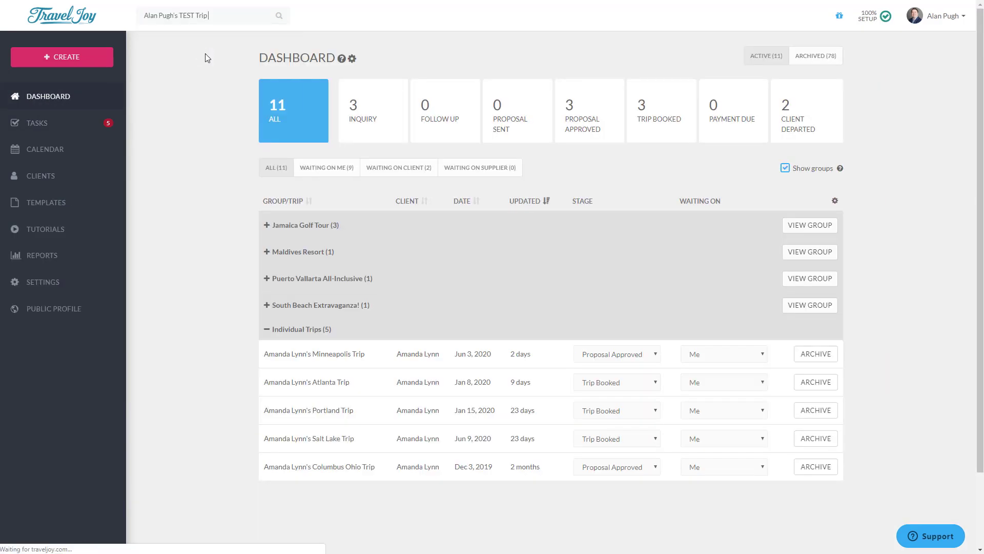